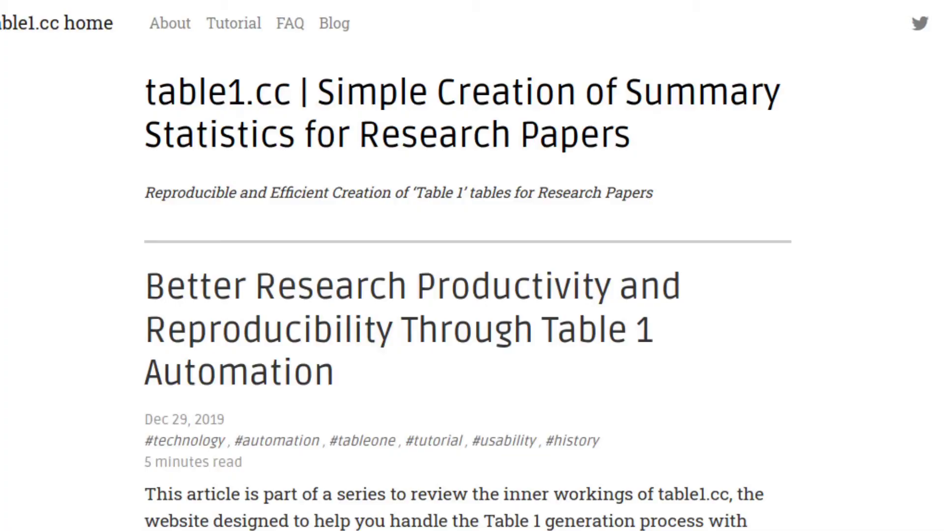
Open the CSV data file with LibreOffice Calc and copy columns A to G, from Age to Education.
scroll(467, 266, down, 20)
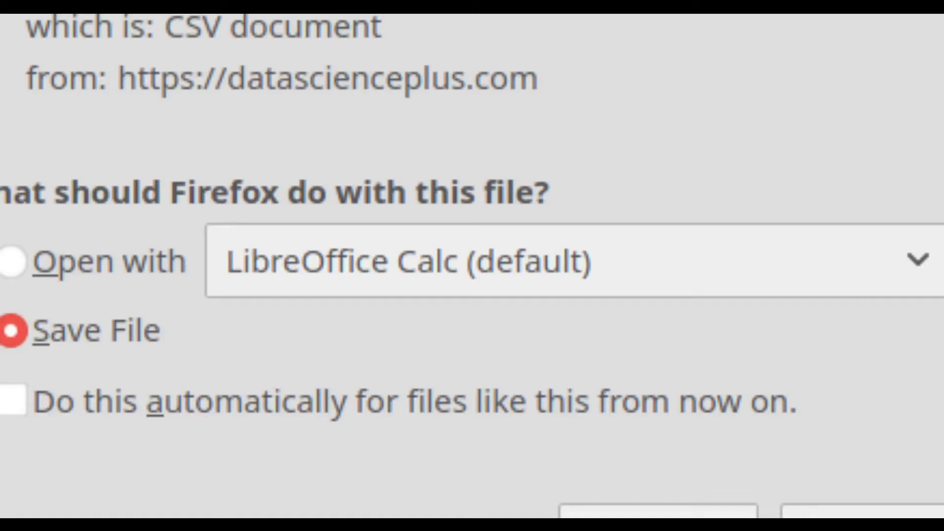
click(11, 262)
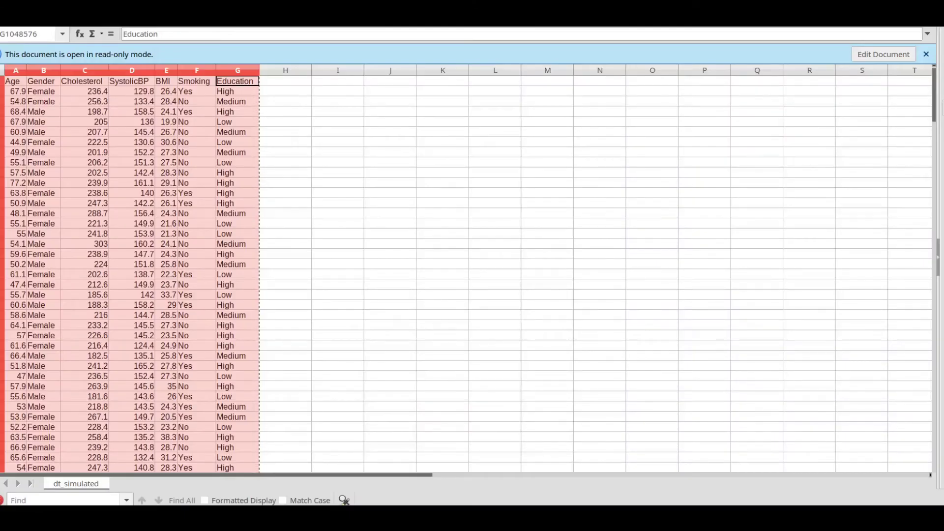
drag(15, 70, 44, 70)
key(shift+Right)
key(shift+Right)
key(shift+Right)
key(shift+Right)
key(shift+Right)
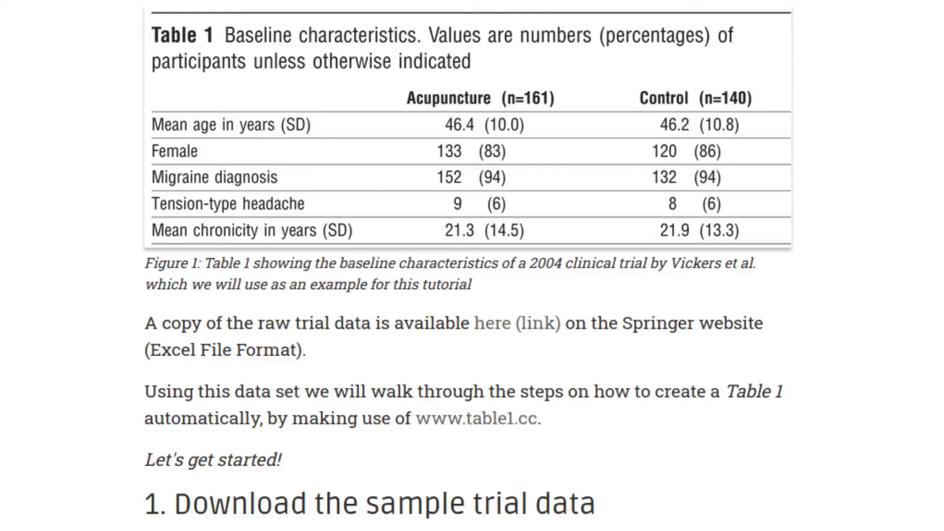
text(ta)
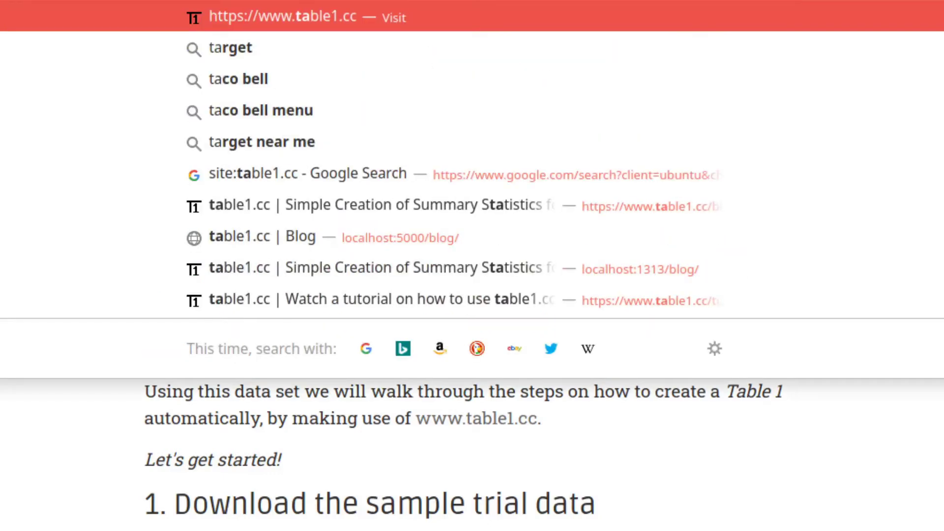
key(Return)
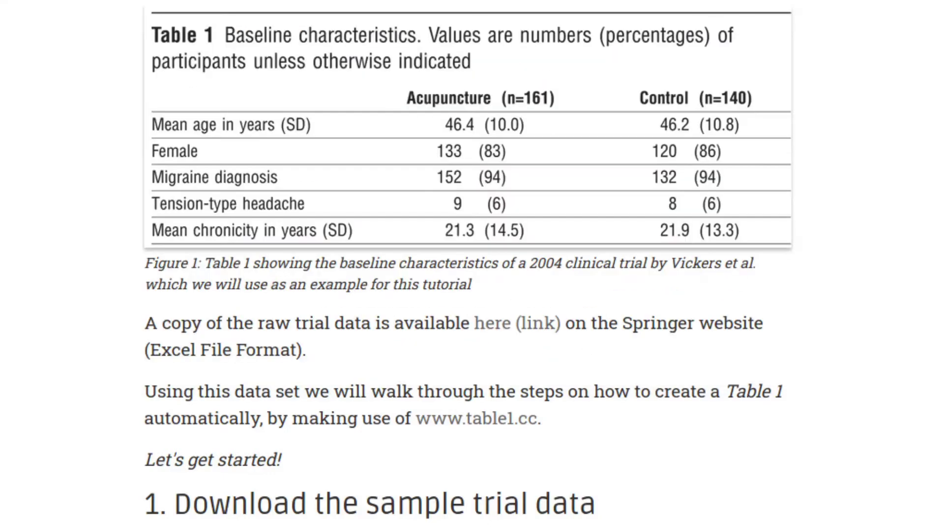
scroll(473, 266, down, 4)
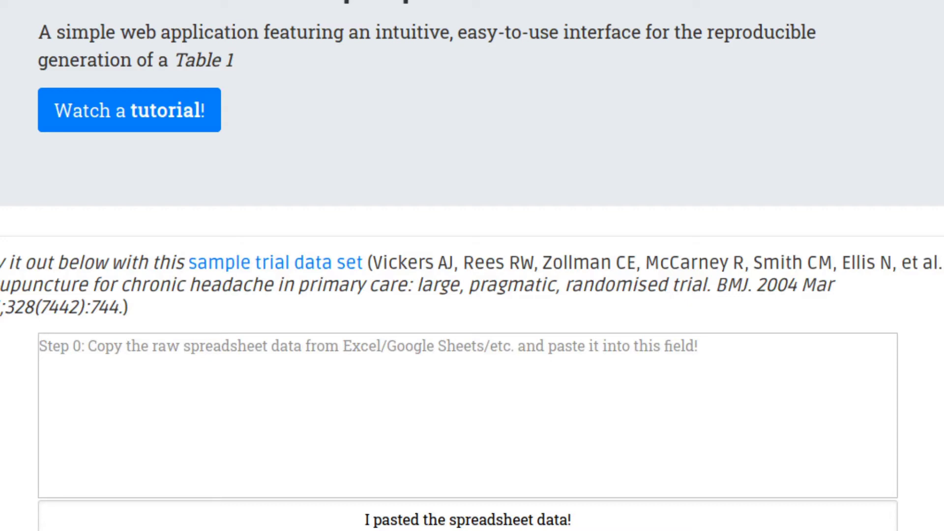
key(ctrl+v)
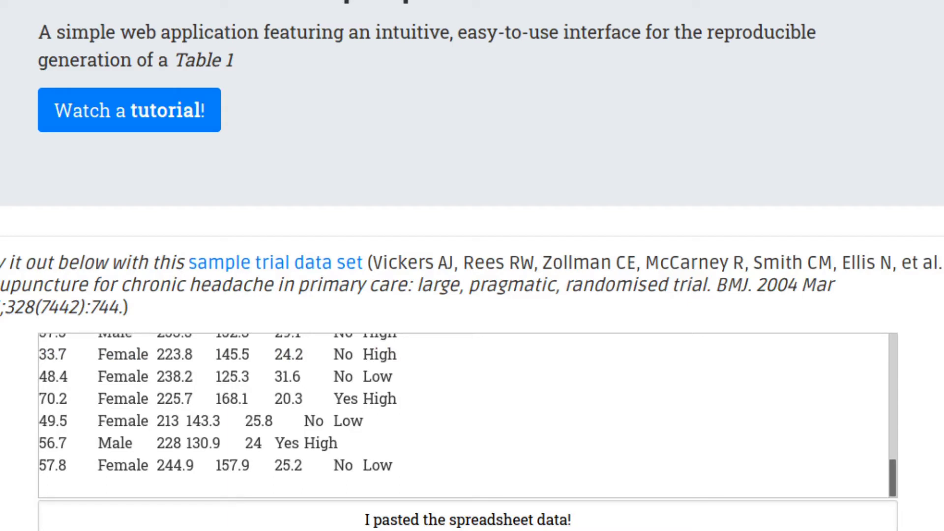
drag(254, 421, 363, 421)
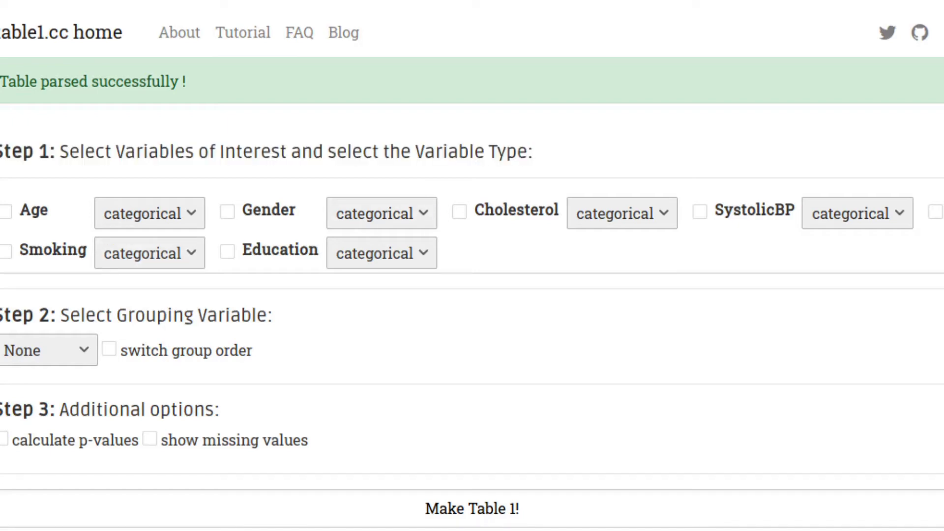
Include Age, Gender, Cholesterol, SystolicBP, BMI, Smoking and Education as variables of interest.
click(5, 212)
click(227, 211)
click(460, 212)
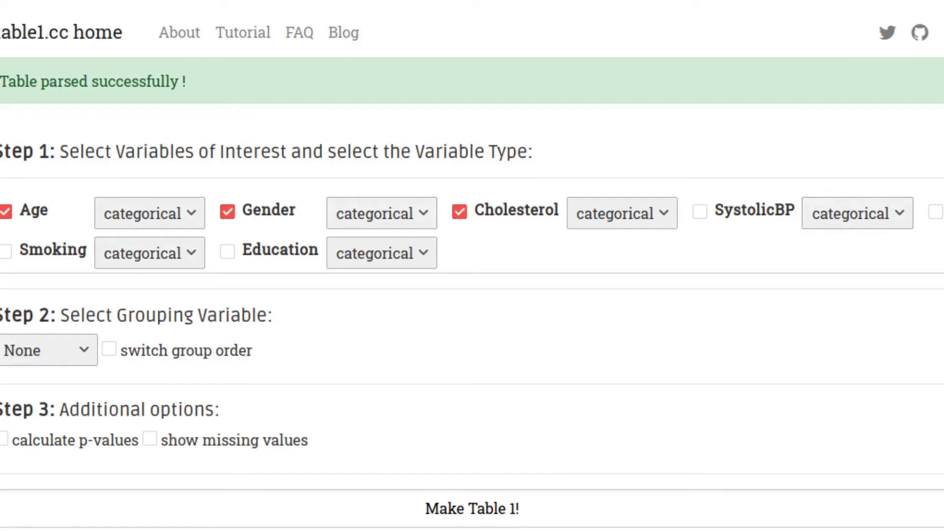
click(700, 212)
click(935, 211)
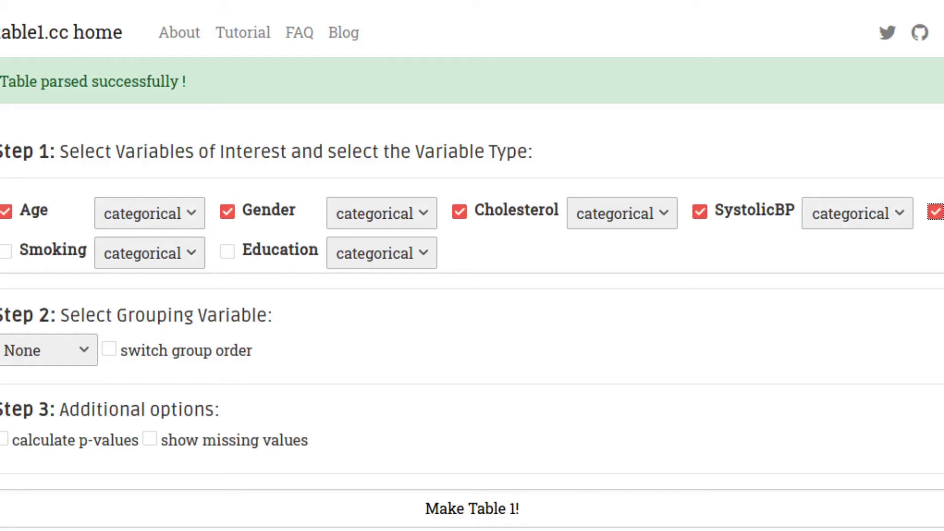
click(228, 251)
click(6, 251)
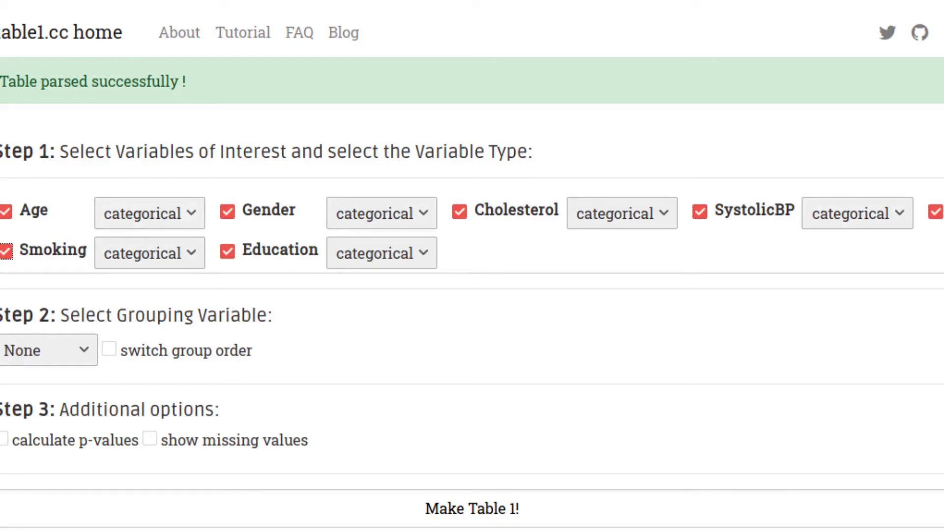
Set the variable type of Age, Cholesterol and SystolicBP to continuous.
click(149, 213)
key(Down)
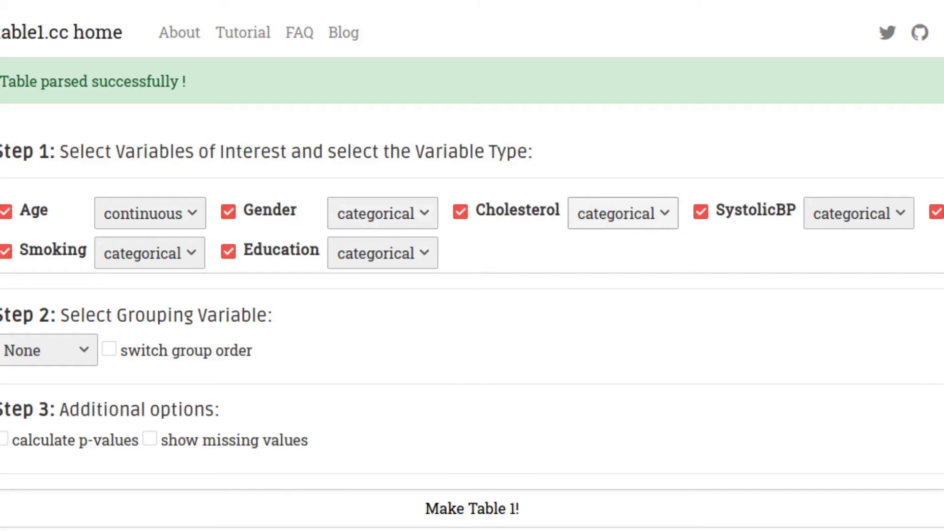
key(Down)
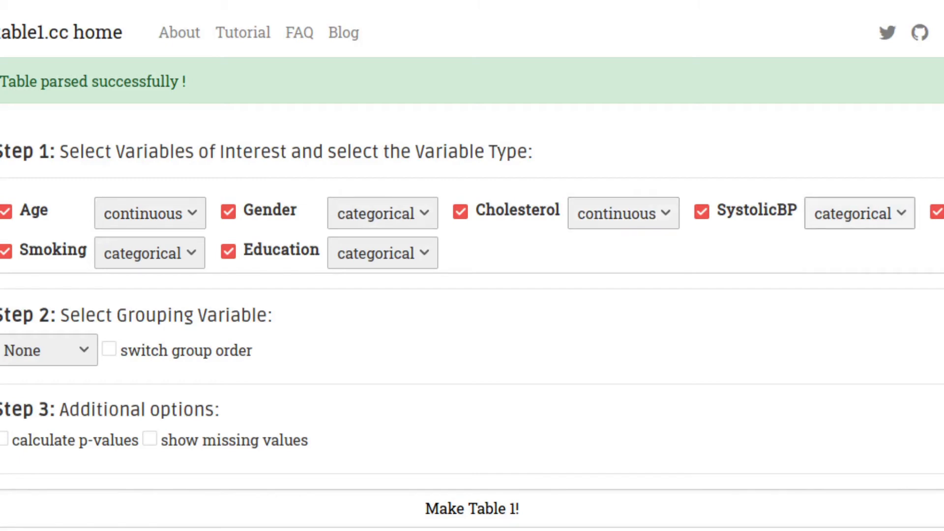
key(Down)
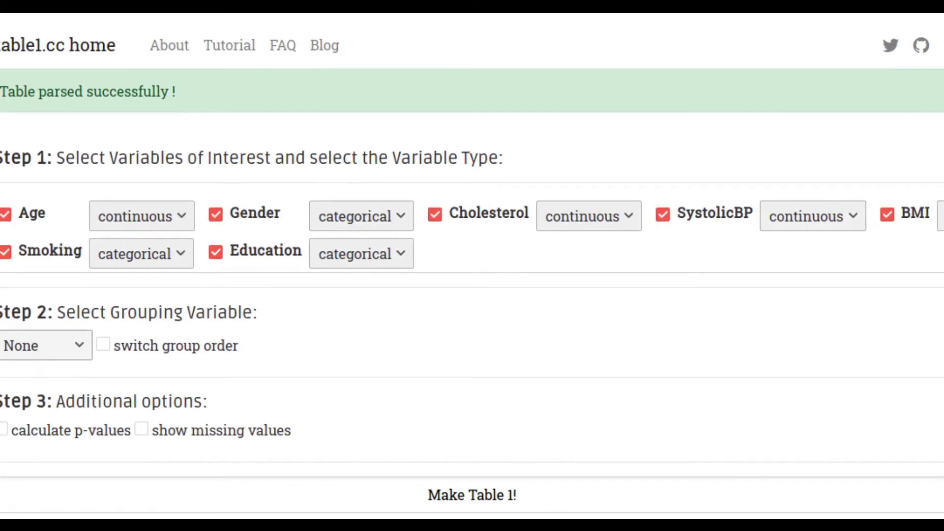
Generate Table 1 grouped by Gender, with BMI treated as a continuous variable.
key(Down)
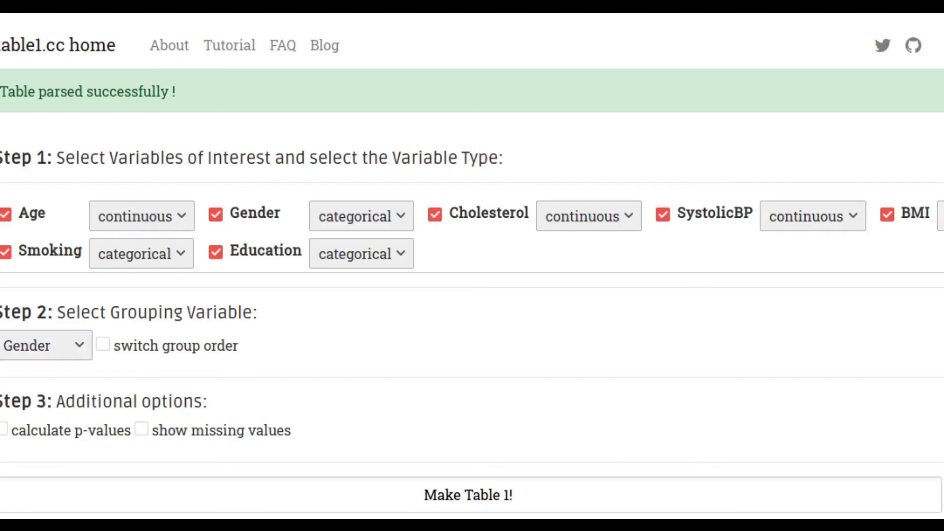
scroll(472, 265, down, 6)
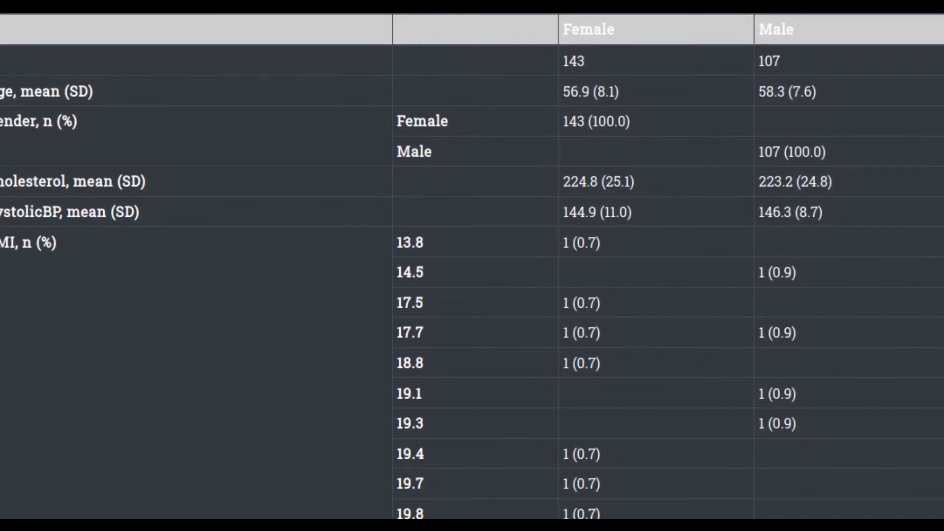
scroll(472, 266, up, 7)
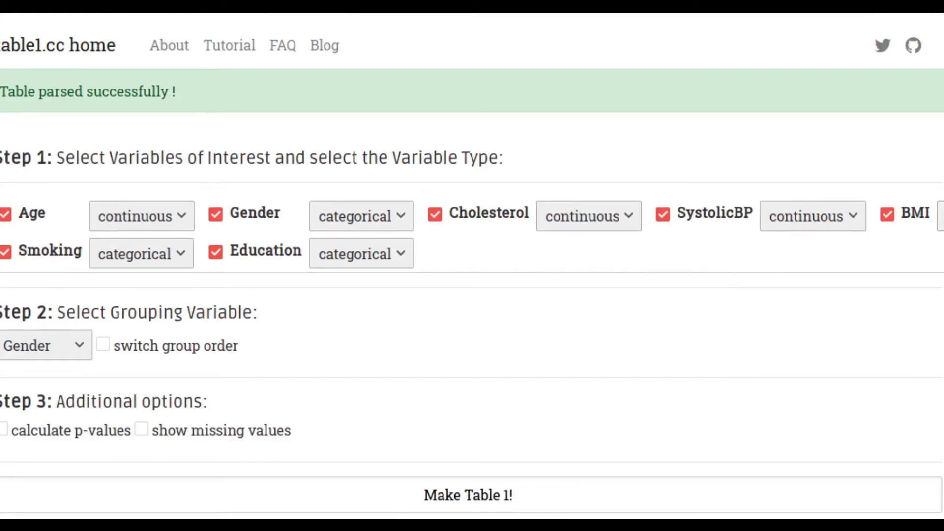
scroll(472, 266, down, 5)
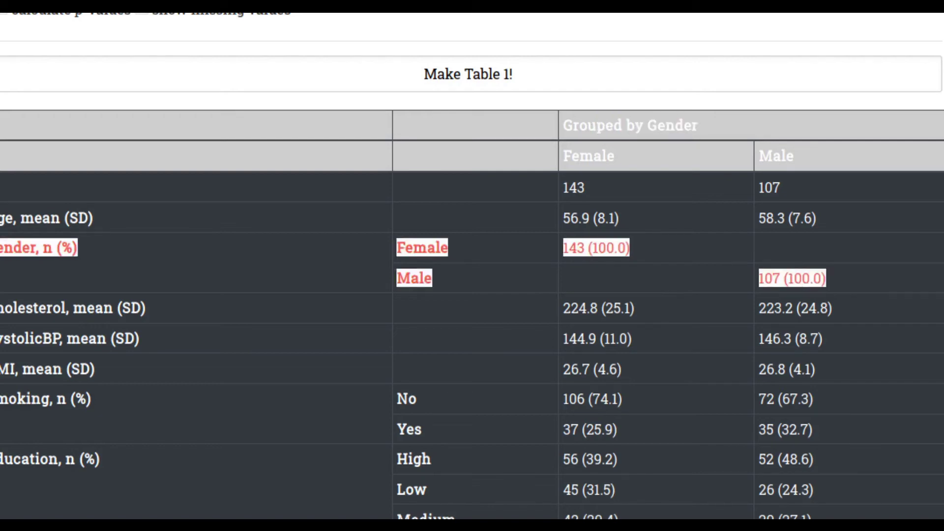
Exclude Gender from the variables of interest and regenerate Table 1 with missing values shown.
scroll(473, 266, up, 7)
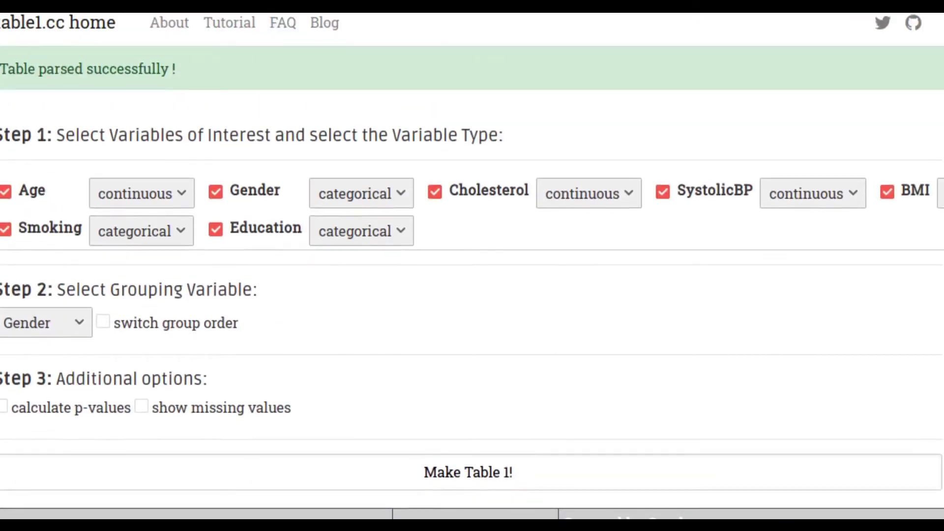
click(215, 192)
scroll(472, 266, down, 1)
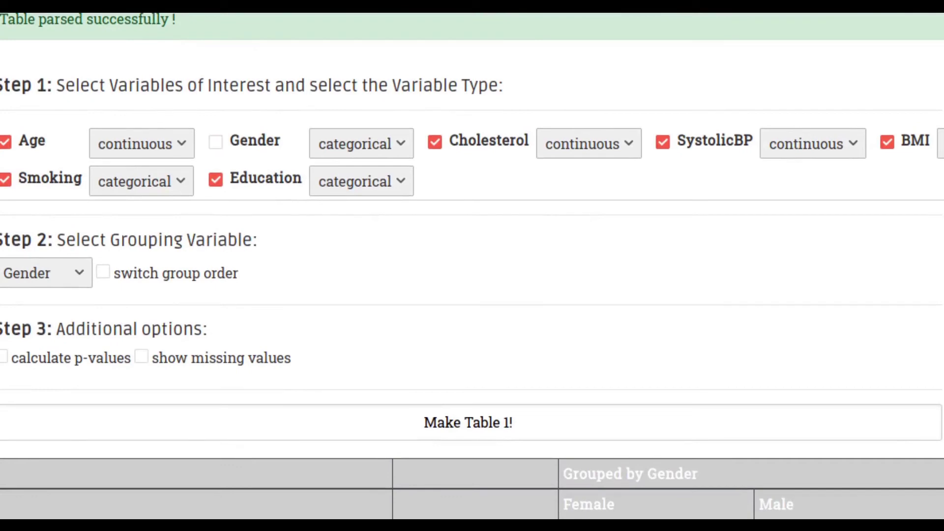
scroll(472, 265, up, 1)
scroll(472, 265, down, 7)
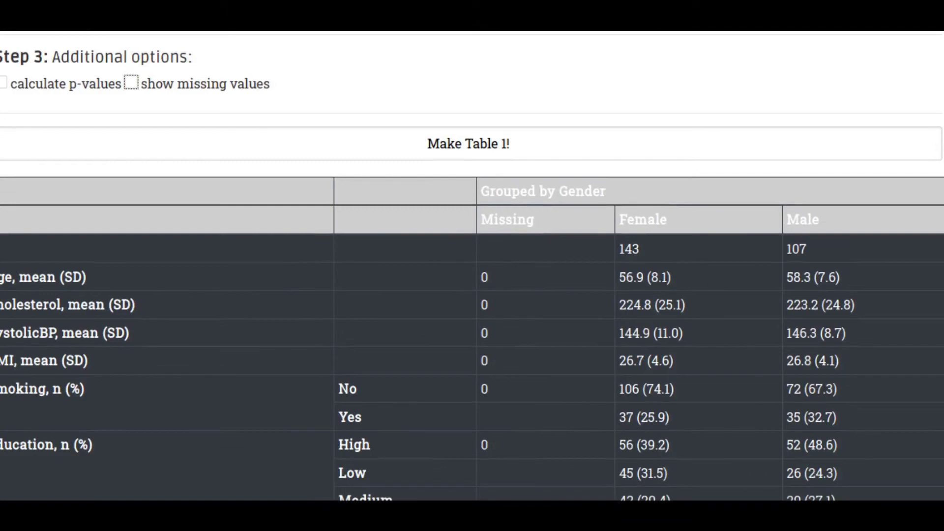
Regenerate Table 1 with calculated p-values and without missing values.
click(3, 82)
scroll(472, 266, up, 5)
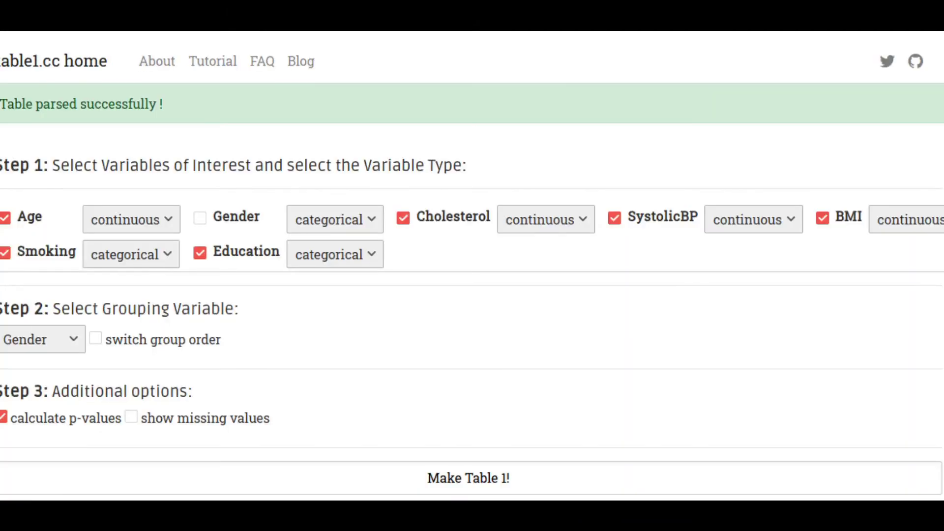
scroll(473, 265, down, 5)
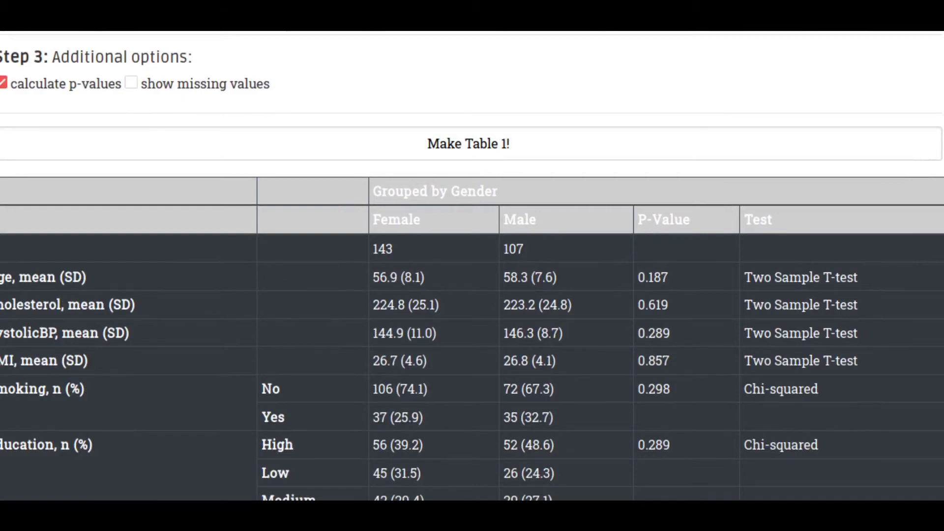
Set the SystolicBP variable type to non-normal and regenerate Table 1.
scroll(473, 266, up, 7)
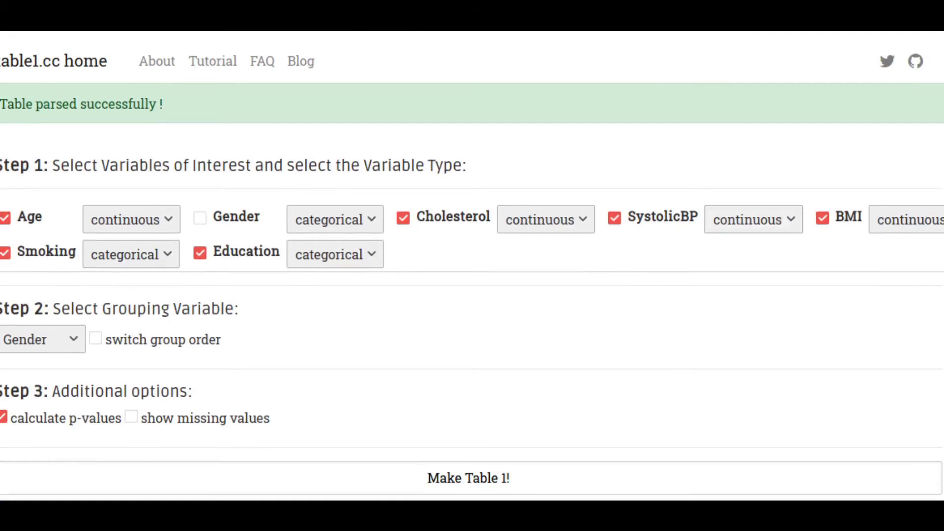
key(Down)
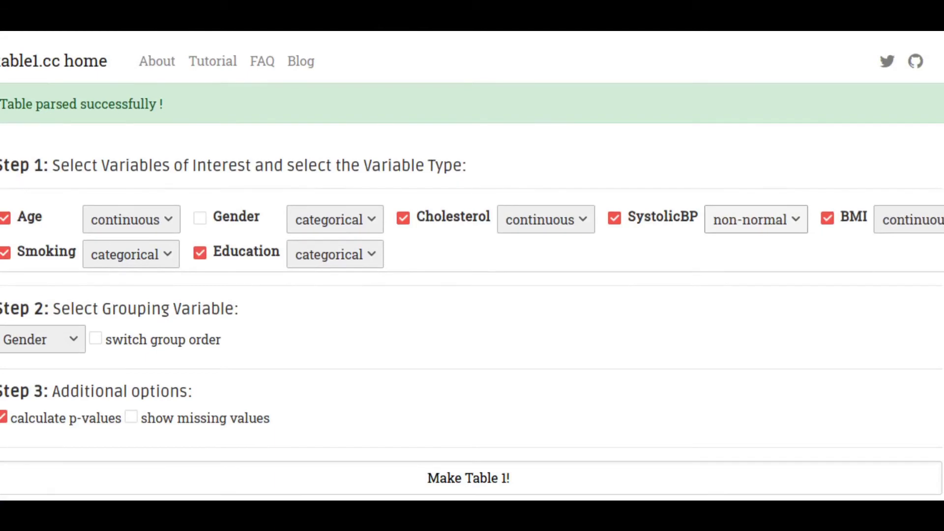
scroll(472, 265, down, 6)
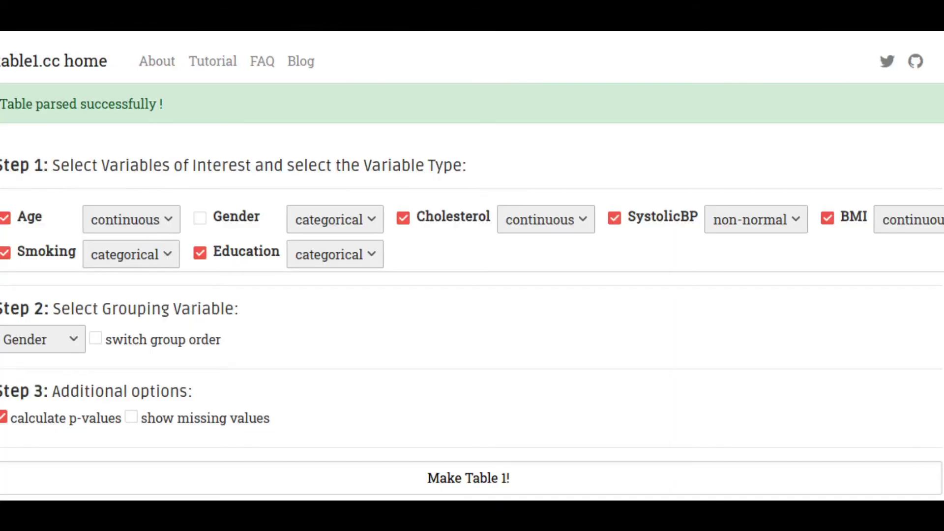
scroll(472, 266, down, 7)
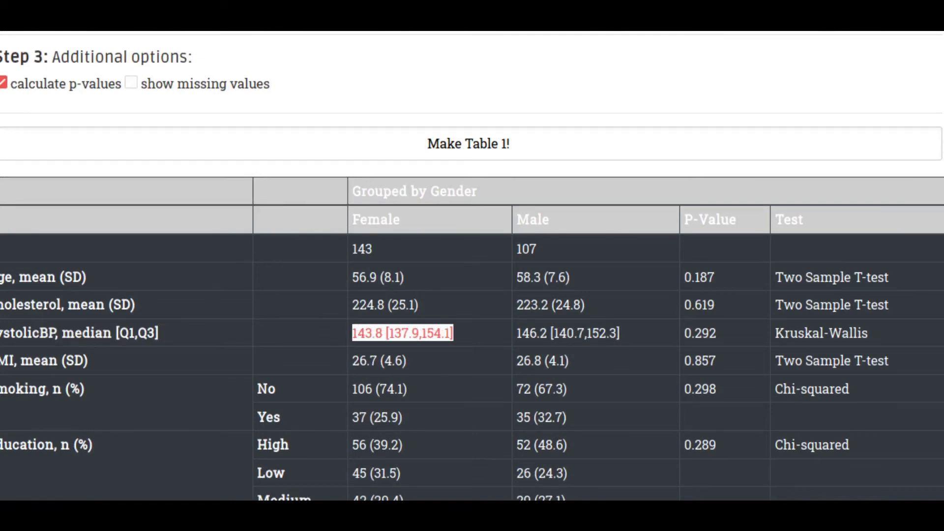
Browse the table1.cc blog posts on data privacy and encryption, and view the secure website architecture figure.
scroll(472, 266, up, 3)
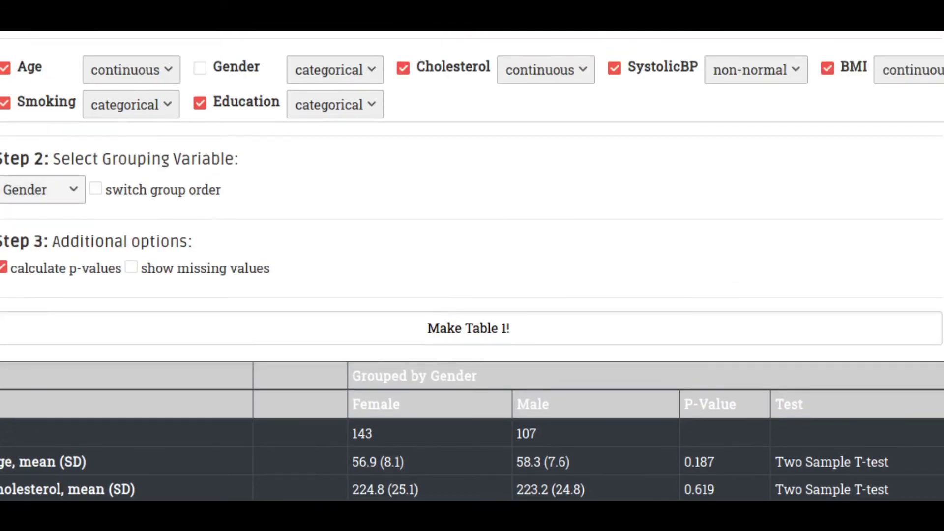
scroll(473, 266, up, 2)
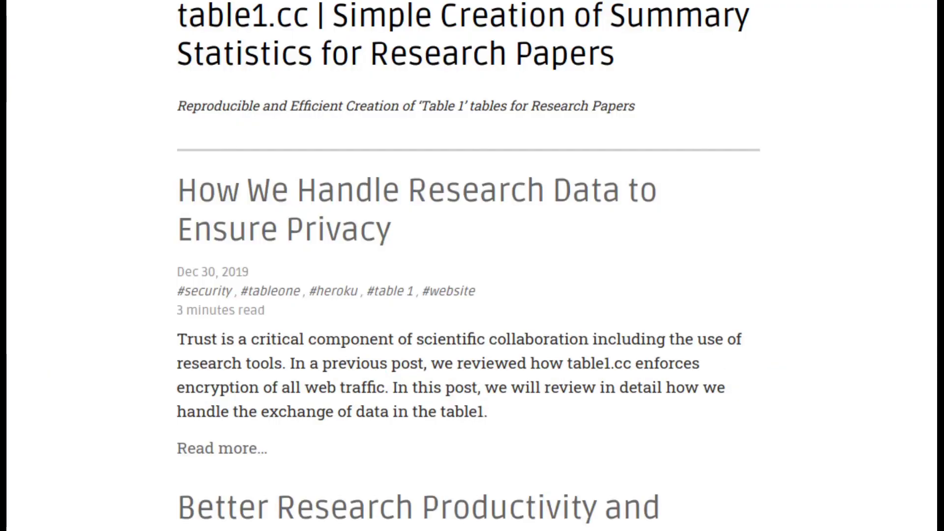
scroll(468, 266, down, 9)
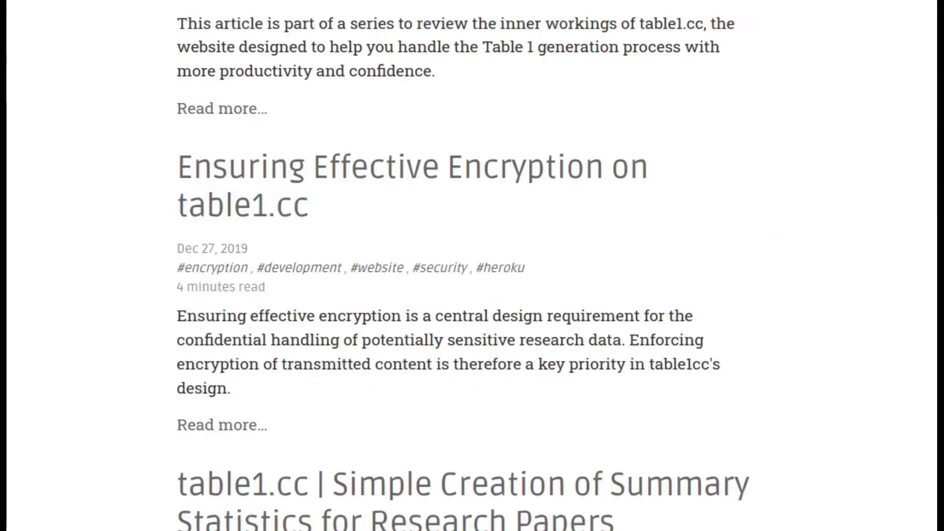
scroll(460, 266, down, 1)
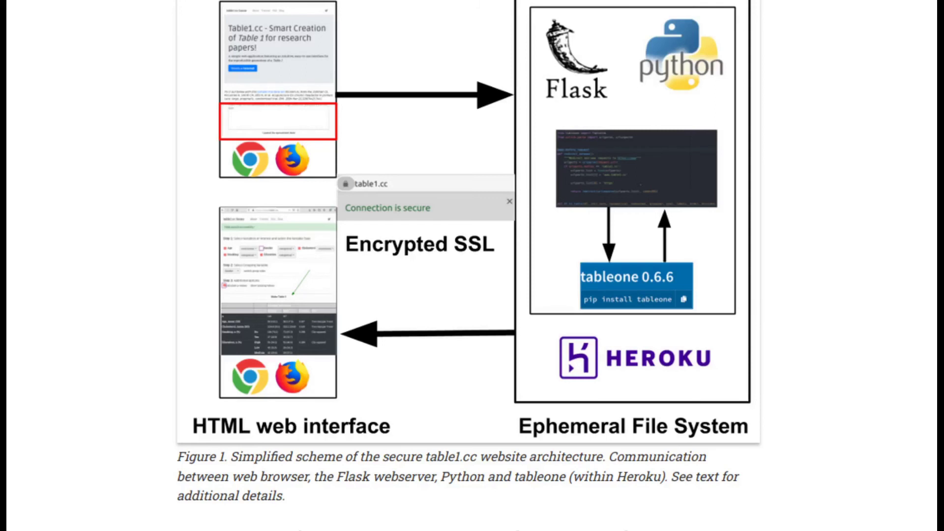
text(www.tabl)
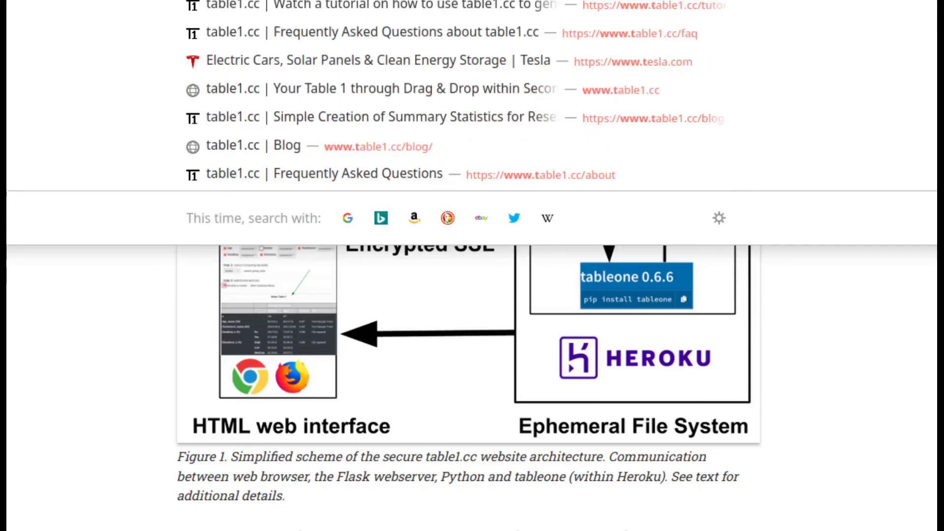
text(e)
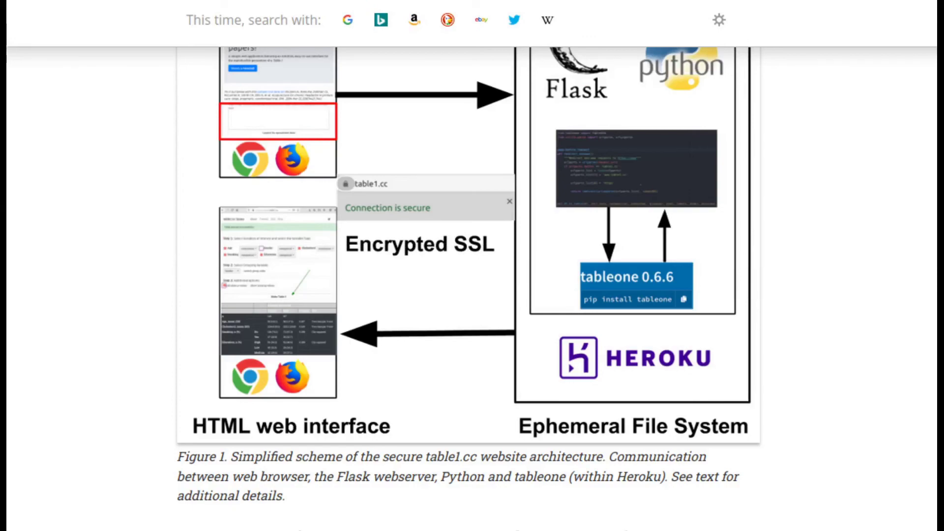
key(Return)
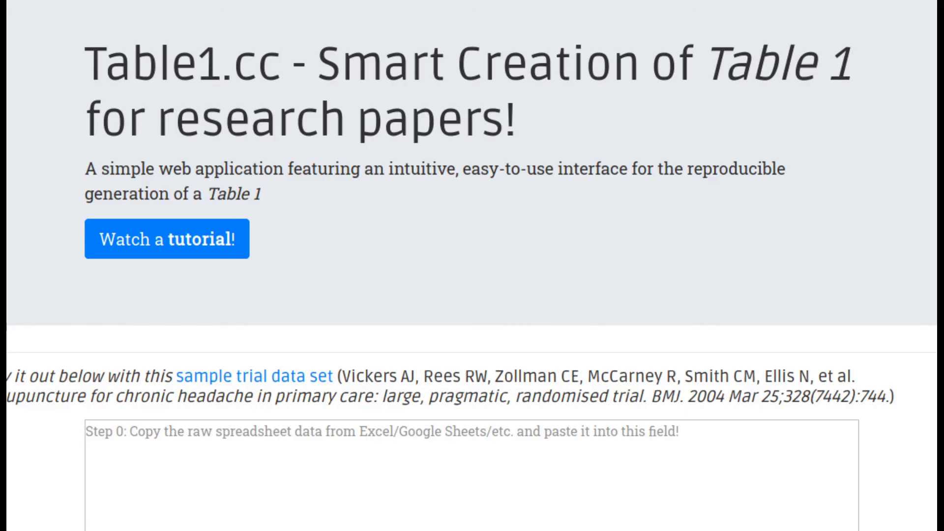
click(86, 431)
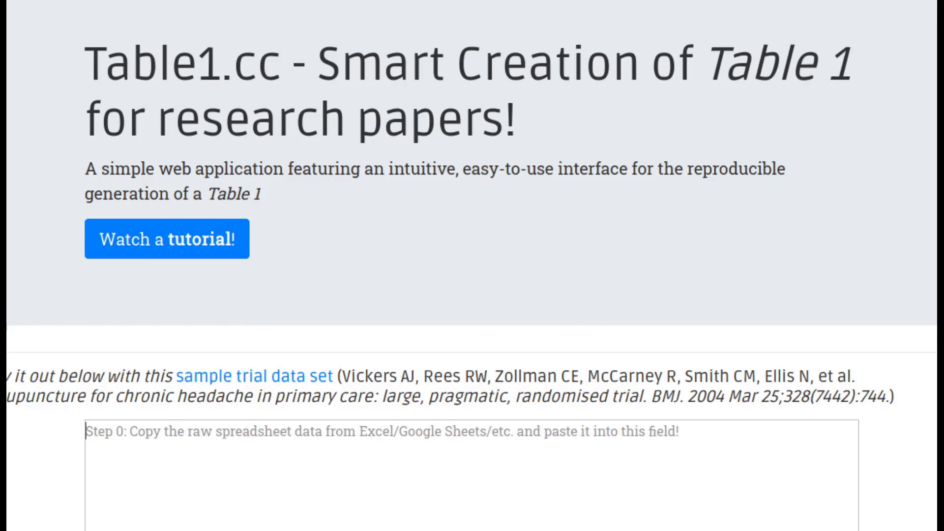